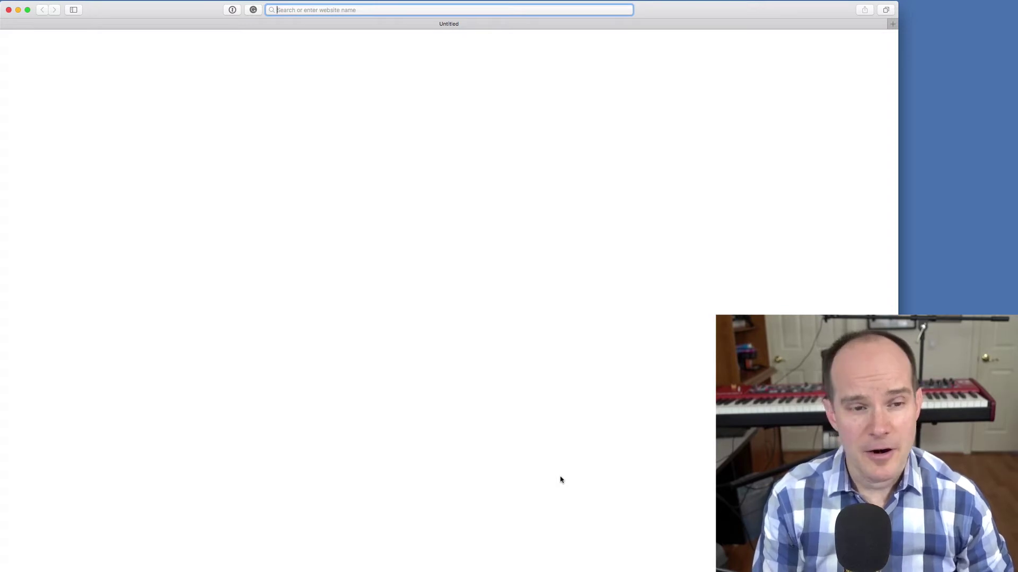
# Step: Load the Nord Keyboards website and open the Nord Sound Manager page under Software
pyautogui.write('www')
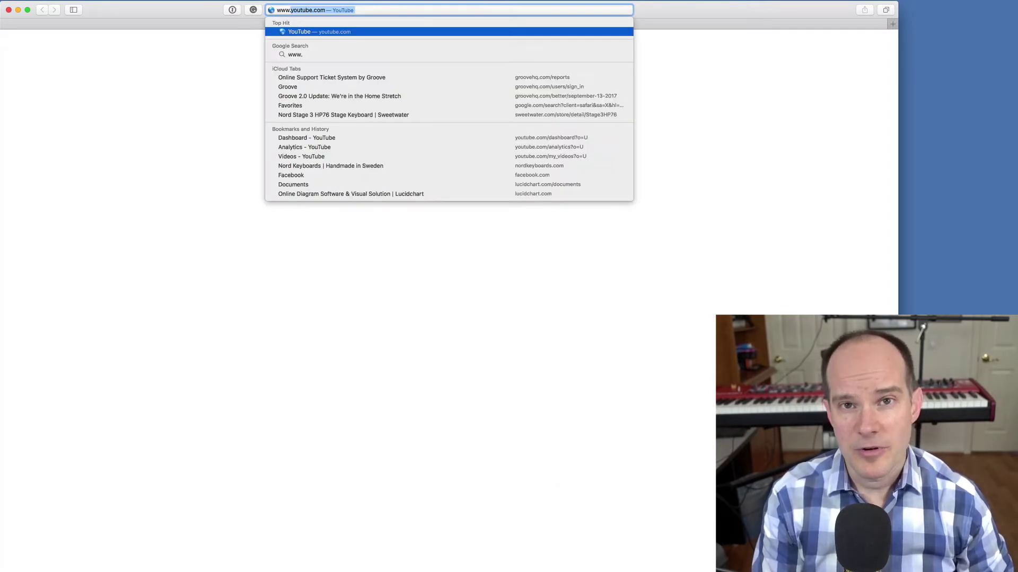
pyautogui.write('.nord')
pyautogui.press('Return')
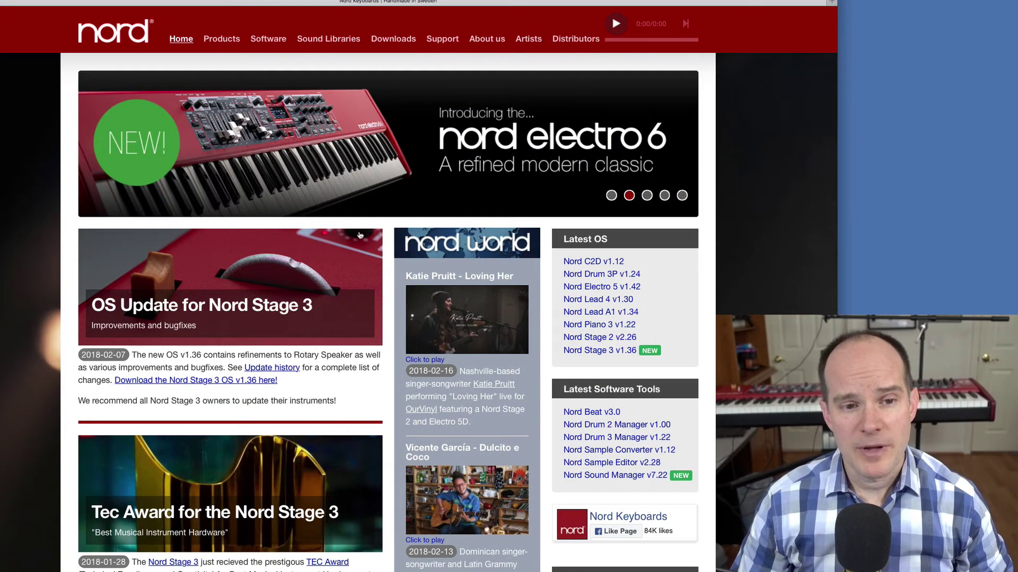
pyautogui.click(274, 42)
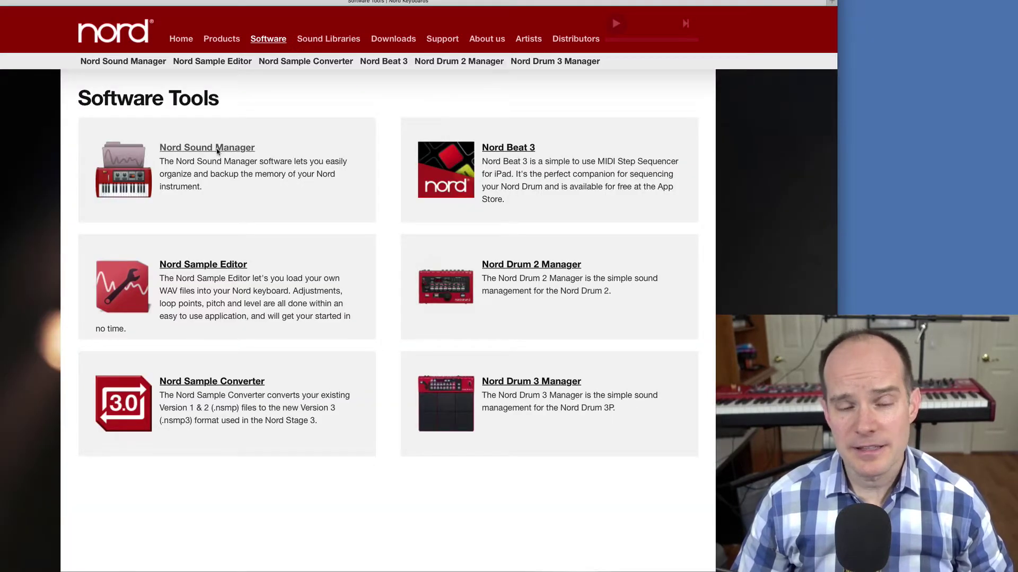
pyautogui.click(218, 150)
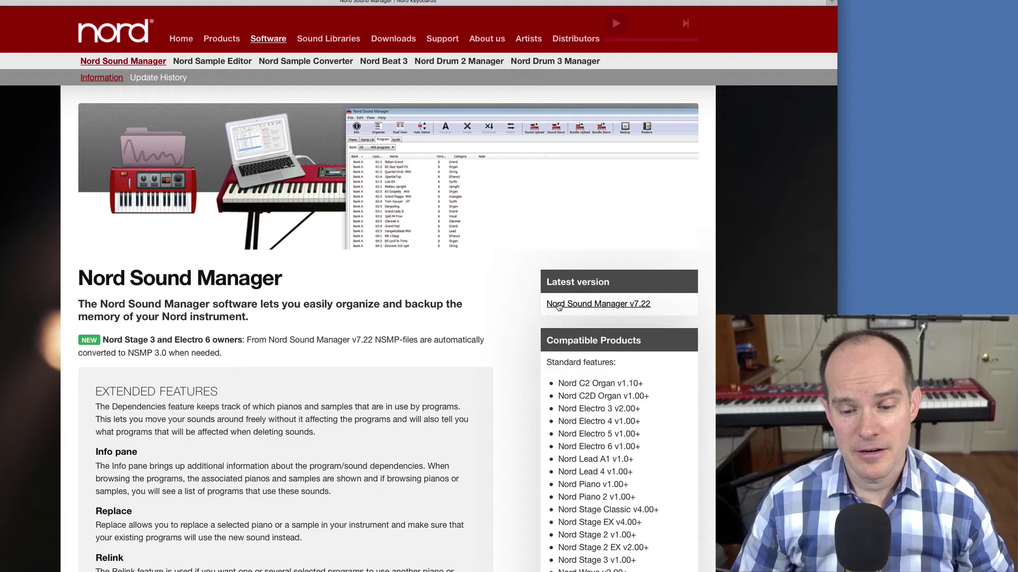
pyautogui.scroll(-3, 559, 307)
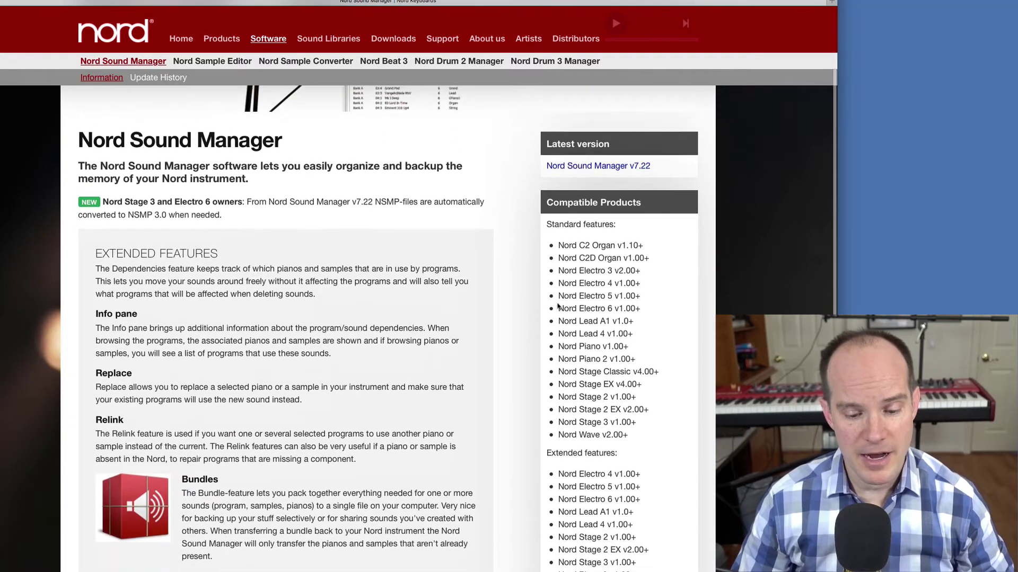
pyautogui.scroll(4, 559, 307)
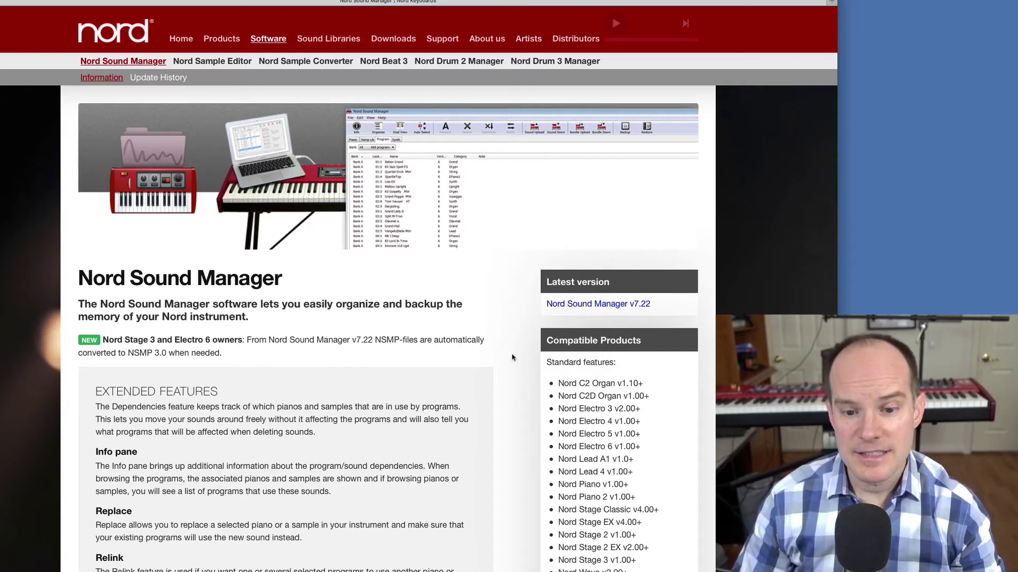
# Step: Download the Nord Sound Manager v7.22 Mac .dmg and save it to the RAM Disk
pyautogui.click(589, 305)
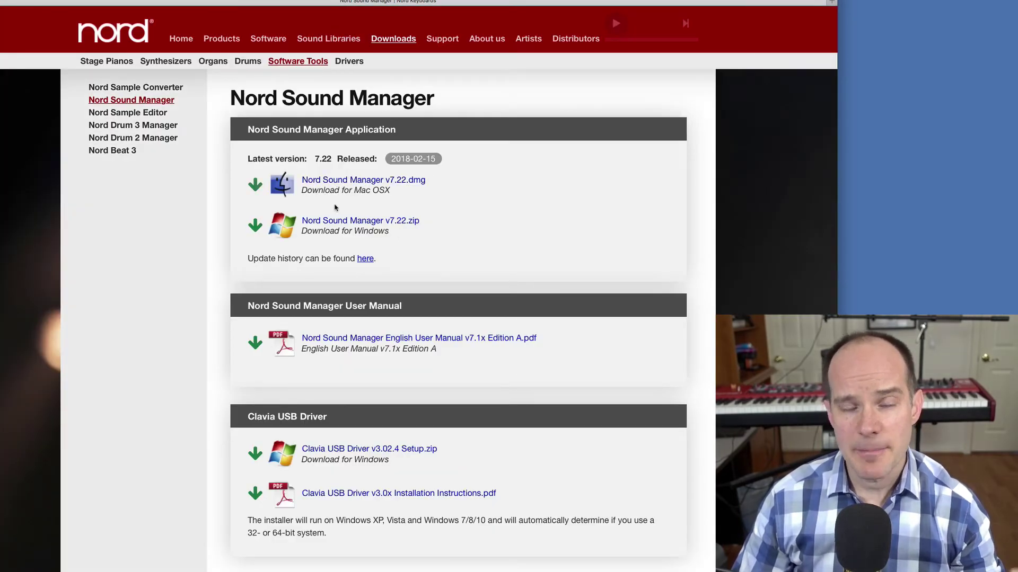
pyautogui.click(356, 182)
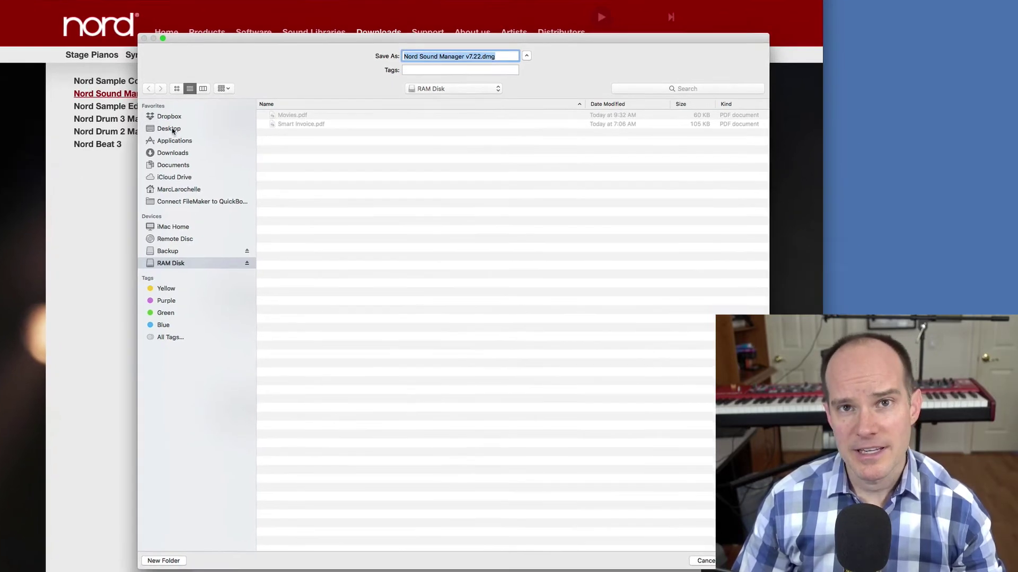
pyautogui.click(189, 137)
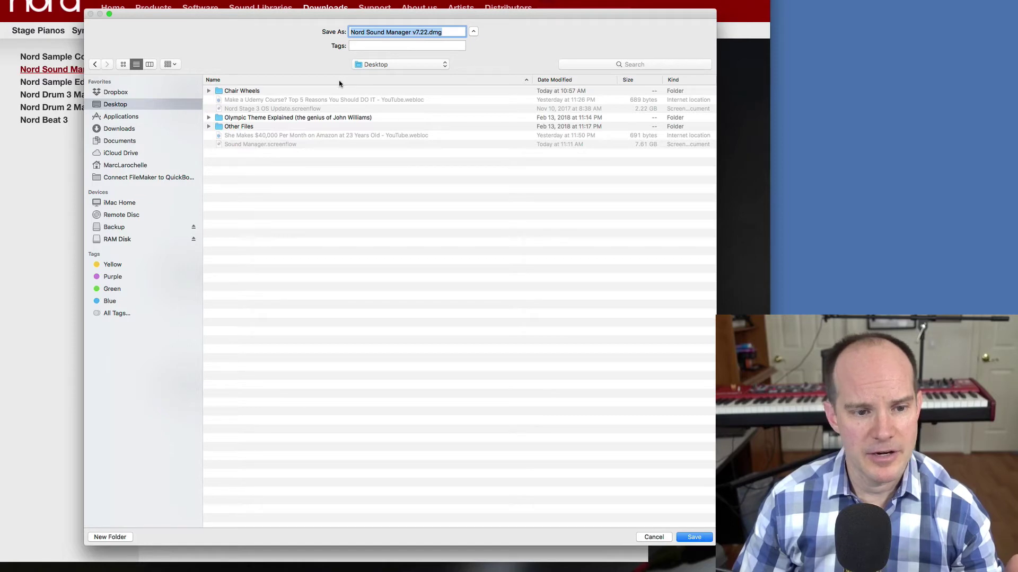
pyautogui.click(128, 240)
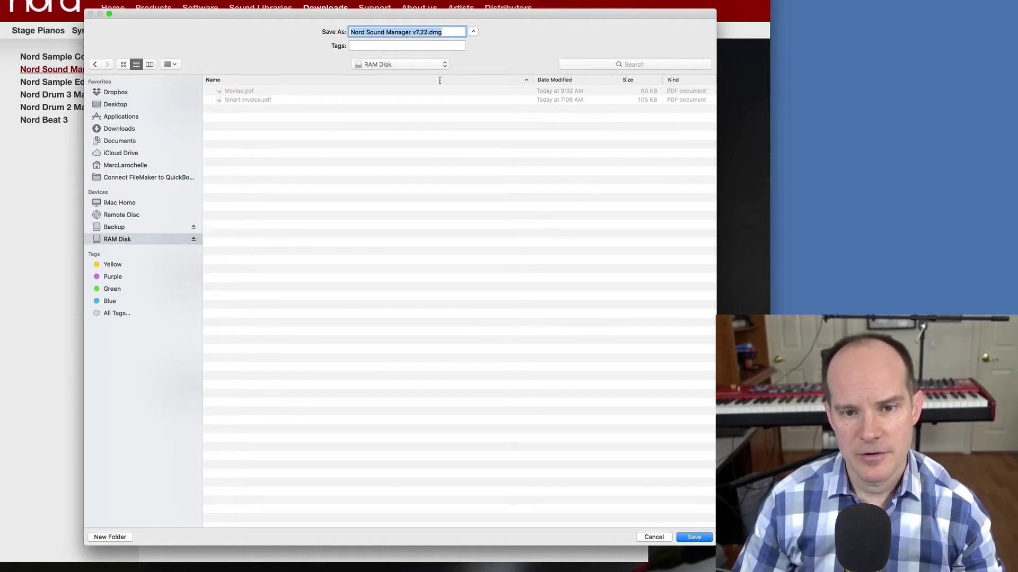
pyautogui.click(695, 537)
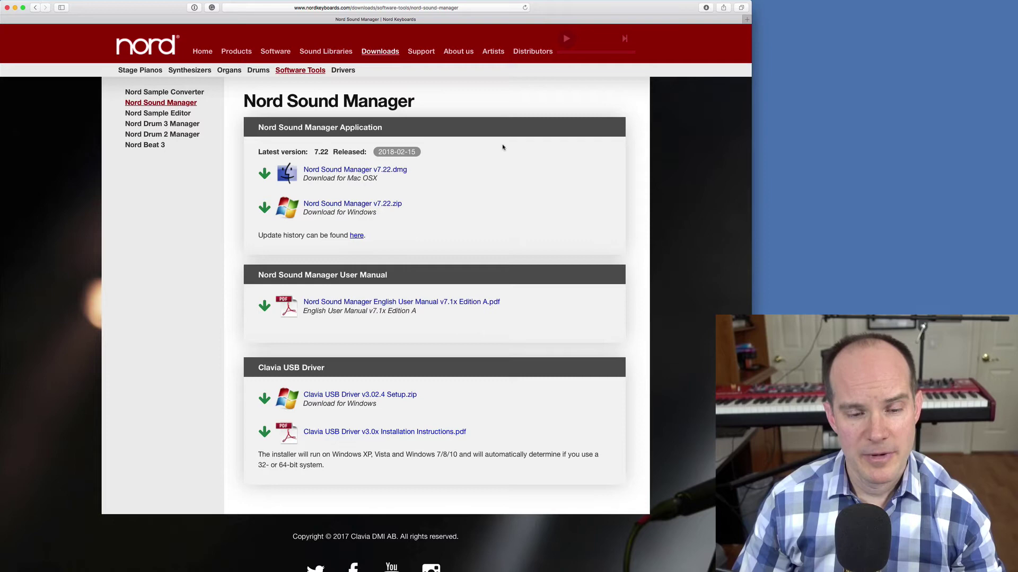
# Step: Follow the 'here' link to view the Nord Sound Manager update history
pyautogui.click(355, 235)
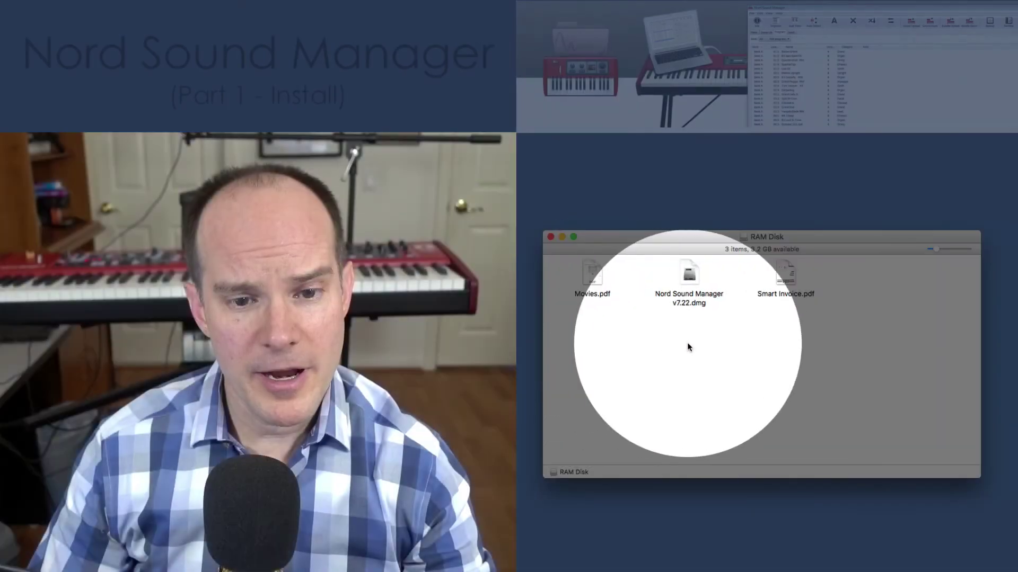
# Step: Open the v7.22 disk image from RAM Disk and copy Nord Sound Manager v7.22.app into Applications
pyautogui.click(696, 292)
pyautogui.doubleClick(696, 292)
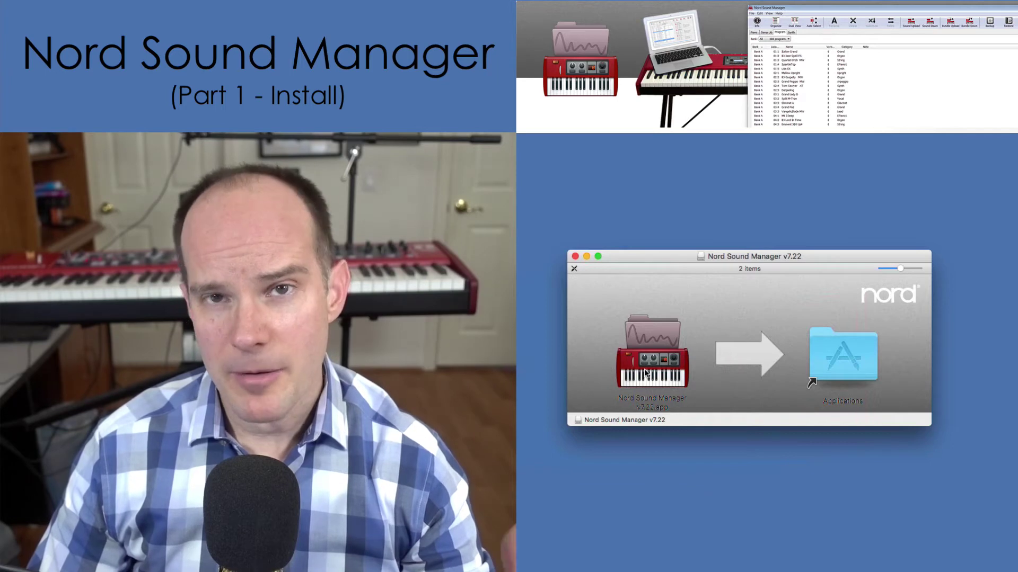
pyautogui.moveTo(644, 371); pyautogui.dragTo(844, 355)
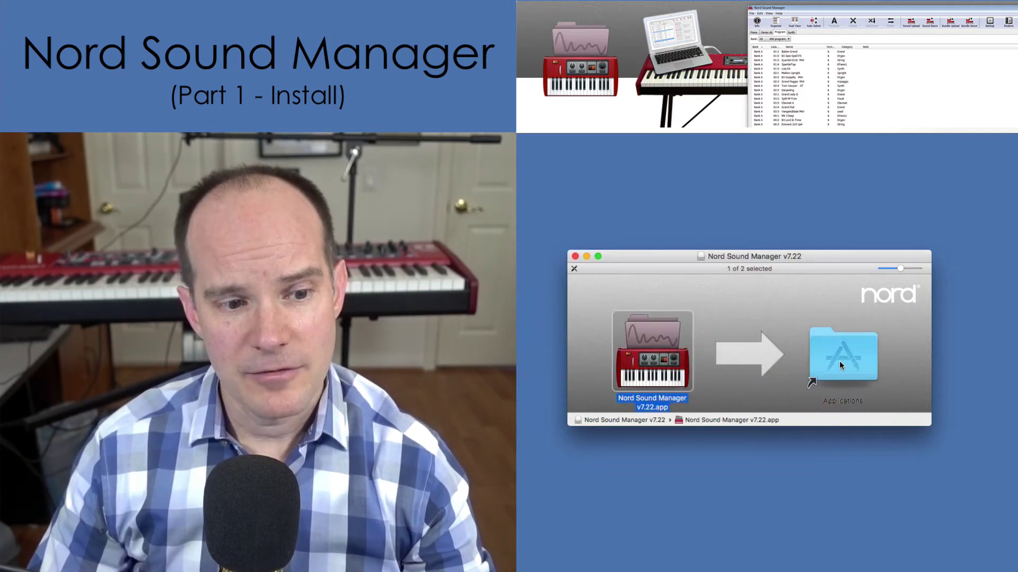
pyautogui.click(733, 314)
# Step: Close the disk image window and select Nord Sound Manager v7.21.app in Applications
pyautogui.press('super+w')
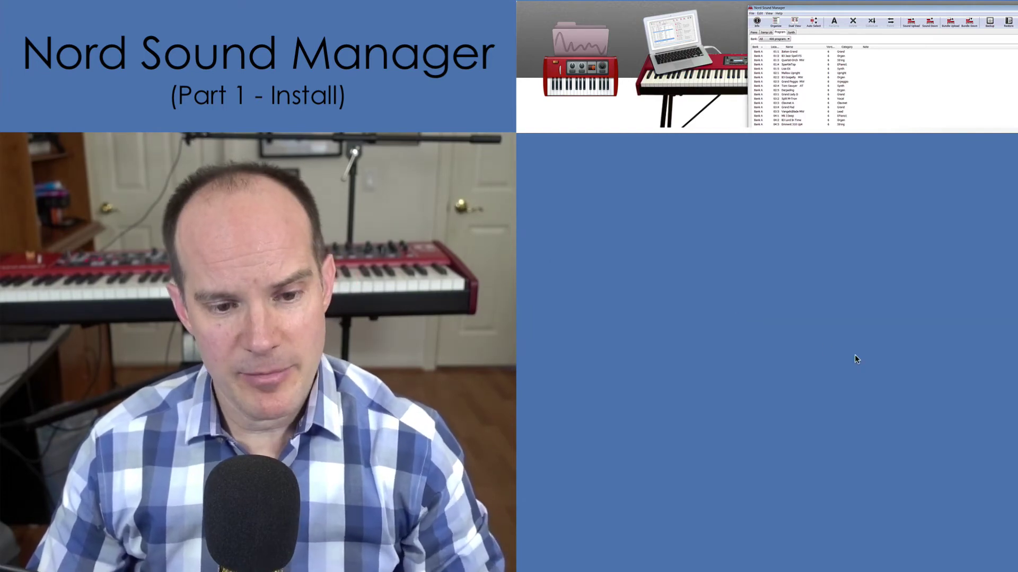
pyautogui.press('shift+super+a')
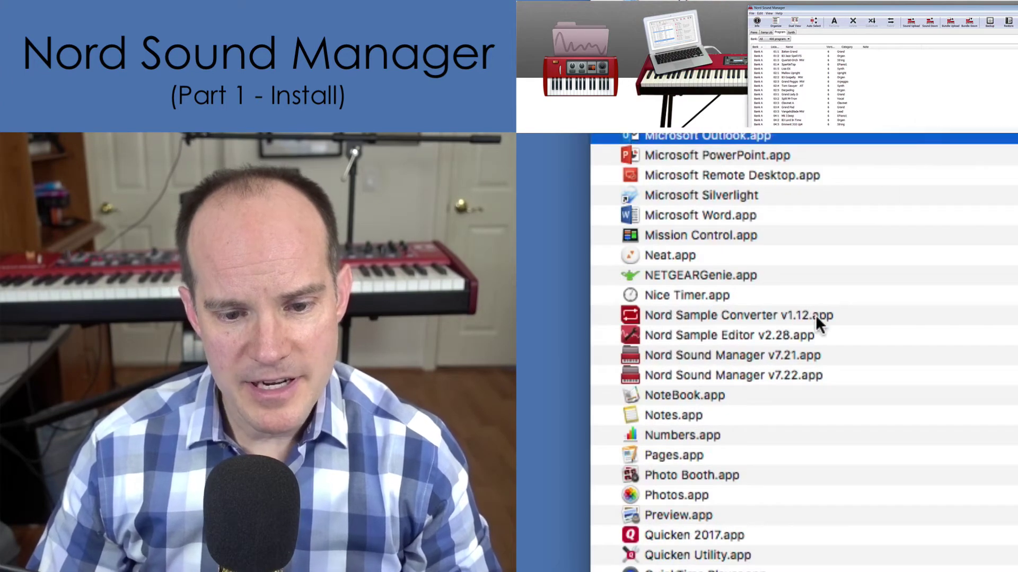
pyautogui.click(815, 315)
pyautogui.click(790, 354)
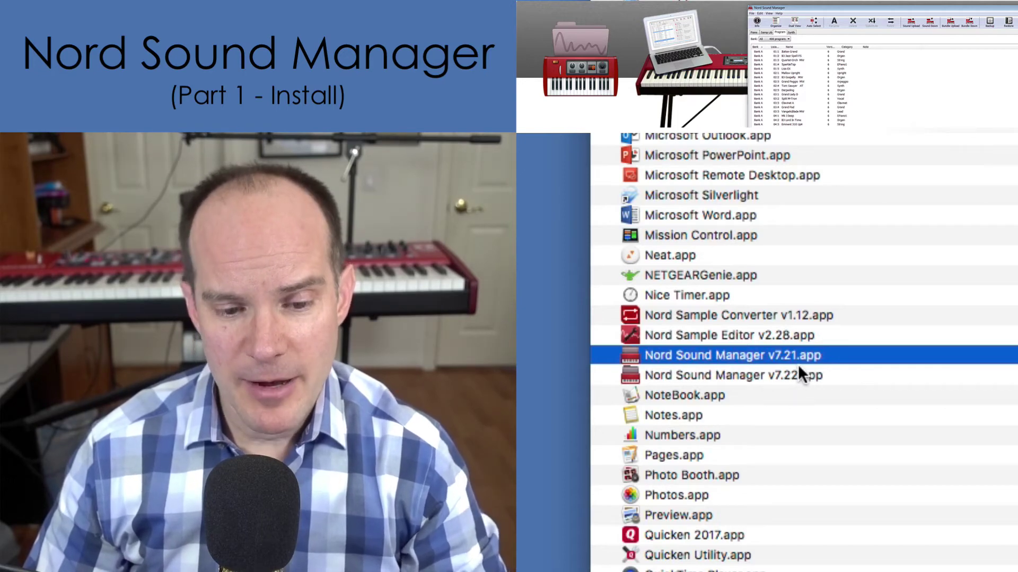
pyautogui.moveTo(752, 356); pyautogui.dragTo(869, 365)
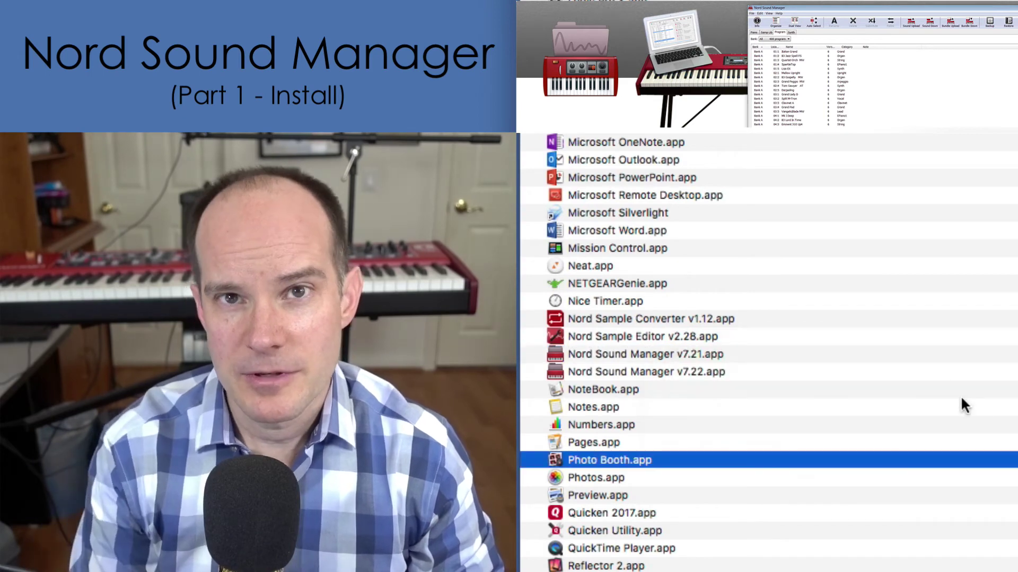
# Step: Search Spotlight for AppCleaner
pyautogui.press('super+space')
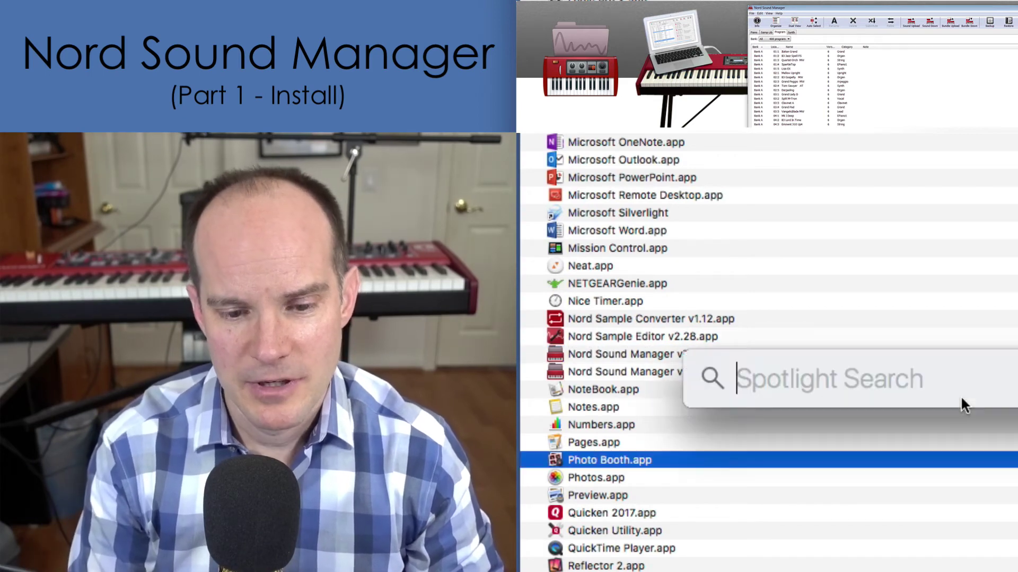
pyautogui.write('appl')
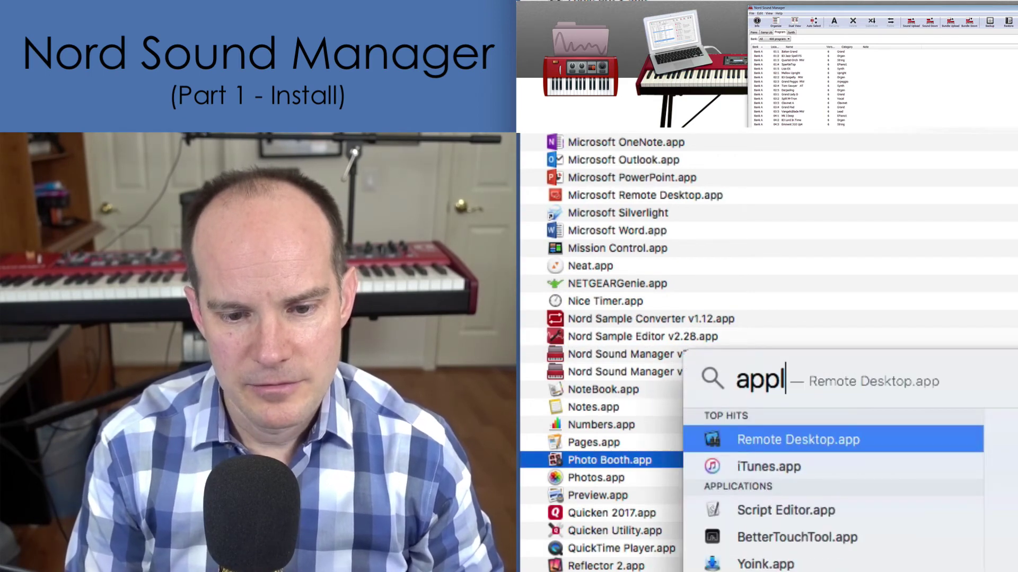
pyautogui.press('BackSpace')
# Step: Launch AppCleaner and drop Nord Sound Manager v7.21.app onto it, listing its 2 files (10.9 MB)
pyautogui.write('c')
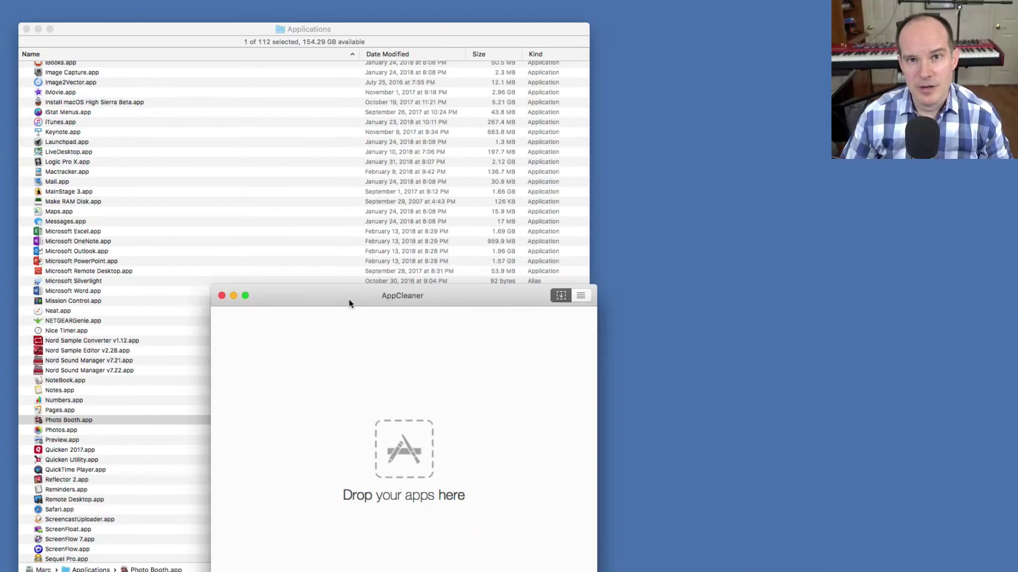
pyautogui.click(349, 291)
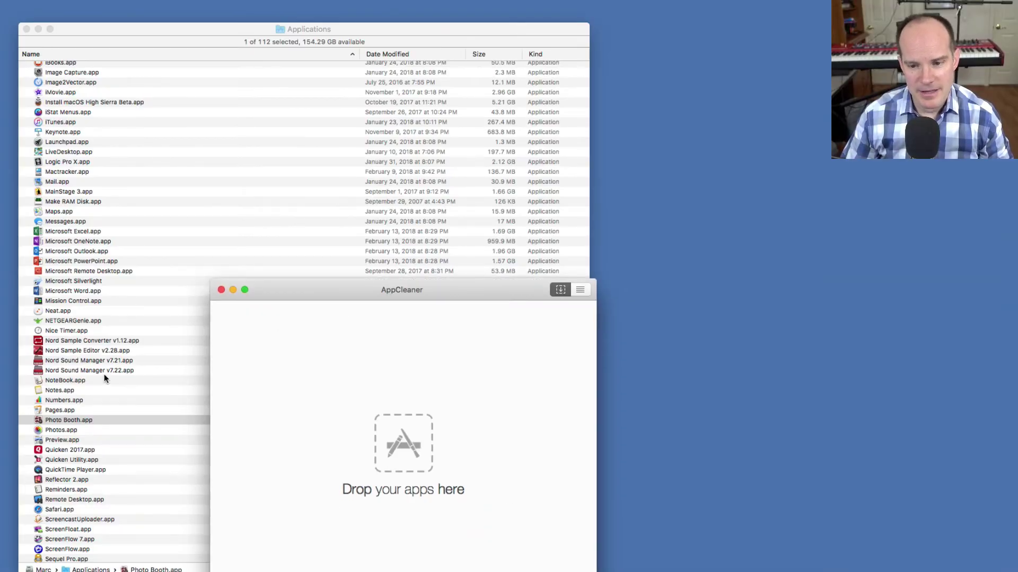
pyautogui.moveTo(300, 290); pyautogui.dragTo(714, 214)
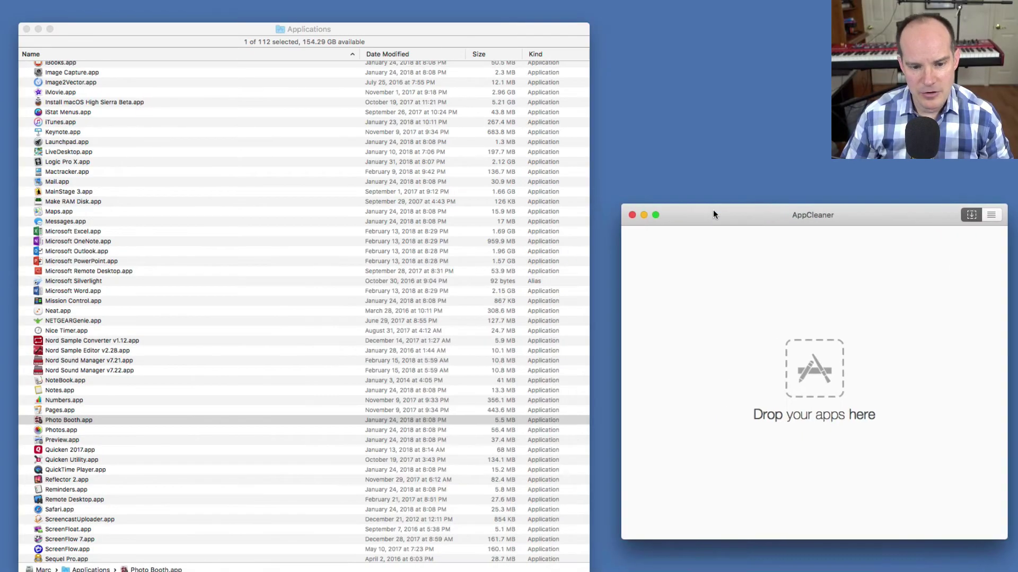
pyautogui.click(84, 351)
pyautogui.moveTo(79, 359); pyautogui.dragTo(753, 360)
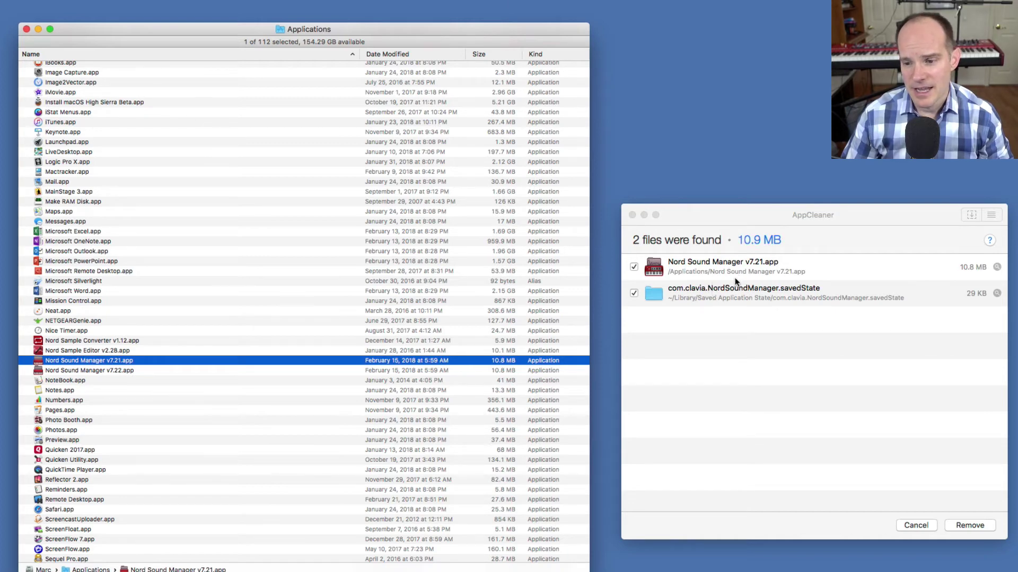
# Step: Remove the v7.21 files, quit AppCleaner, and launch Nord Sound Manager v7.22, allowing it to open
pyautogui.click(971, 525)
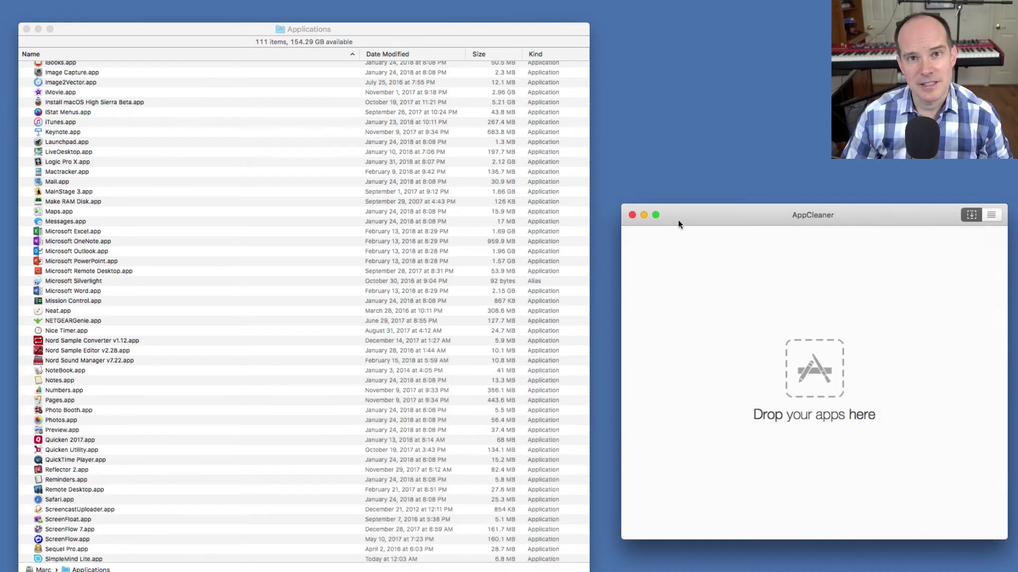
pyautogui.press('super+q')
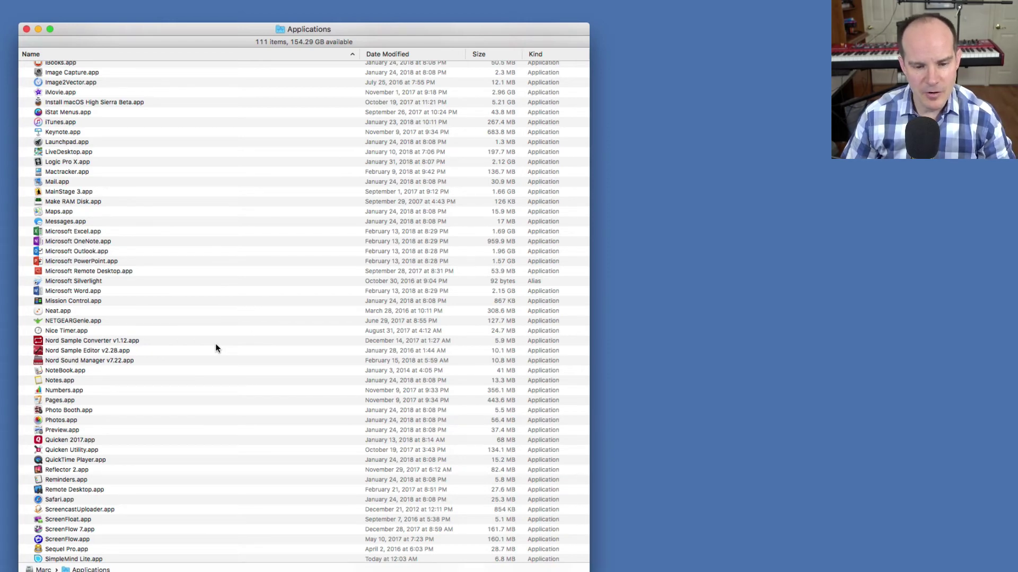
pyautogui.doubleClick(103, 358)
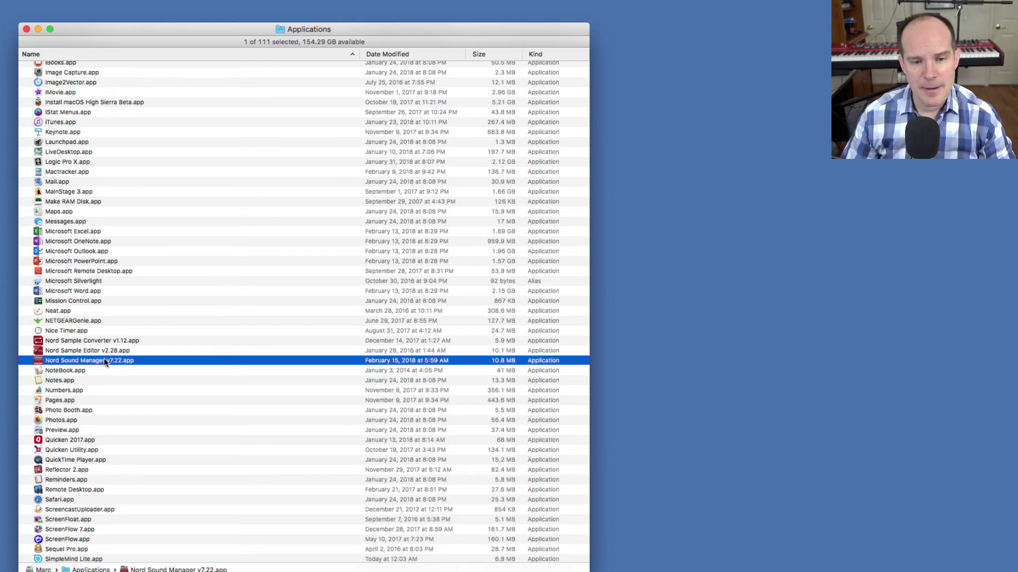
pyautogui.click(292, 165)
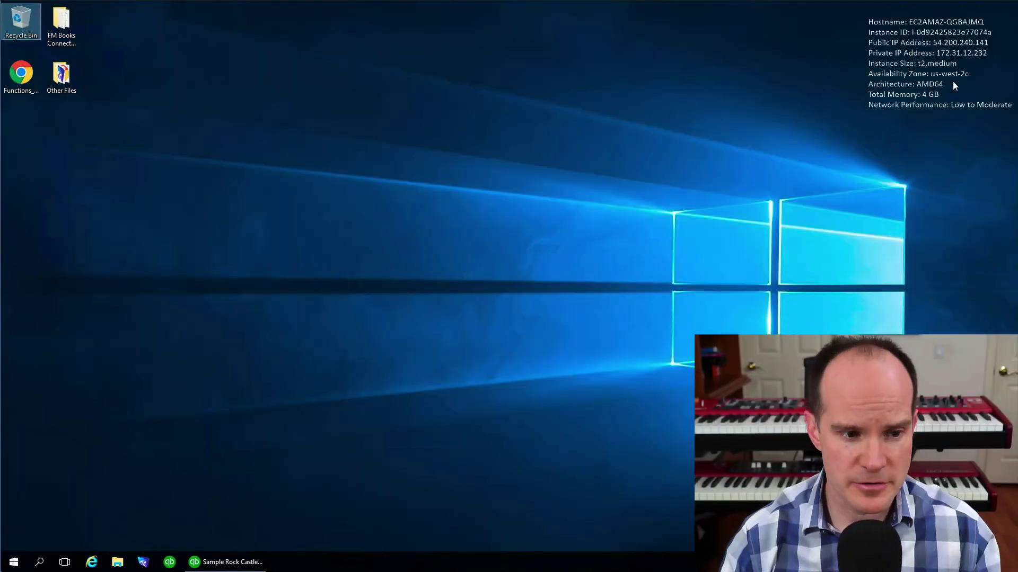
# Step: In Internet Explorer, go to nordkeyboards.com's Nord Sound Manager v7.22 download page
pyautogui.click(91, 562)
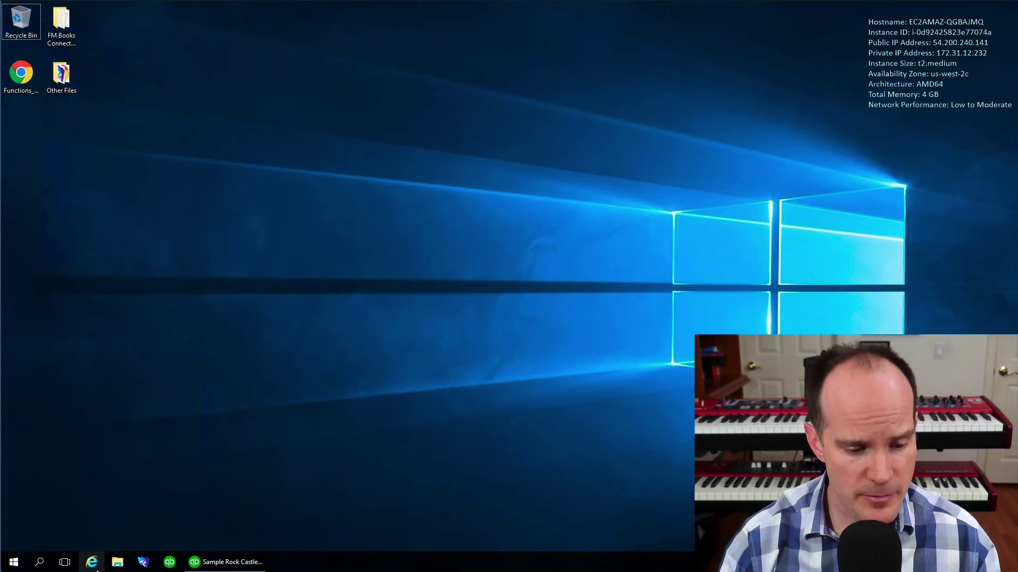
pyautogui.click(248, 41)
pyautogui.write('www.nordkeyboards.com/')
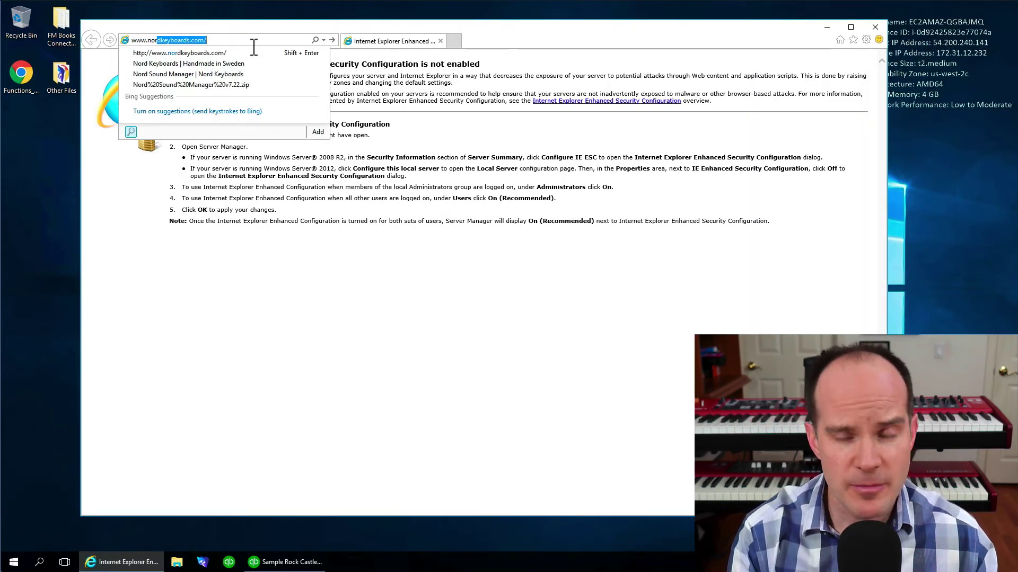
pyautogui.press('Return')
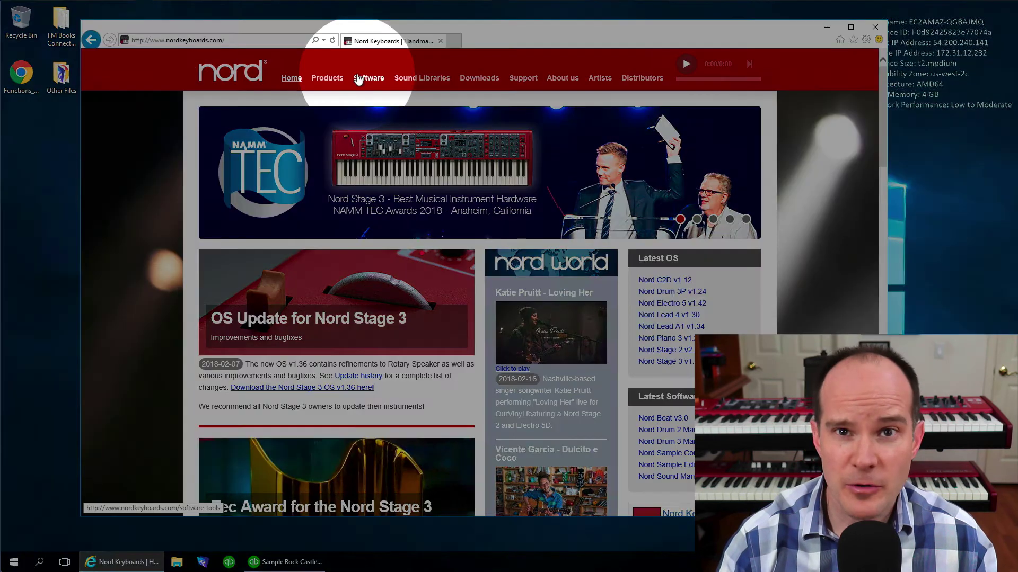
pyautogui.click(358, 80)
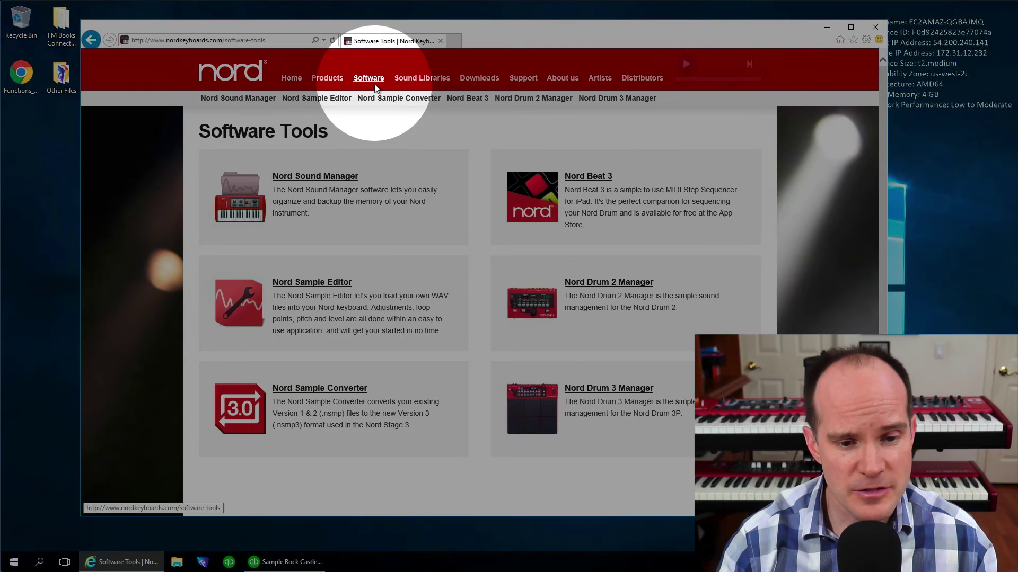
pyautogui.click(315, 180)
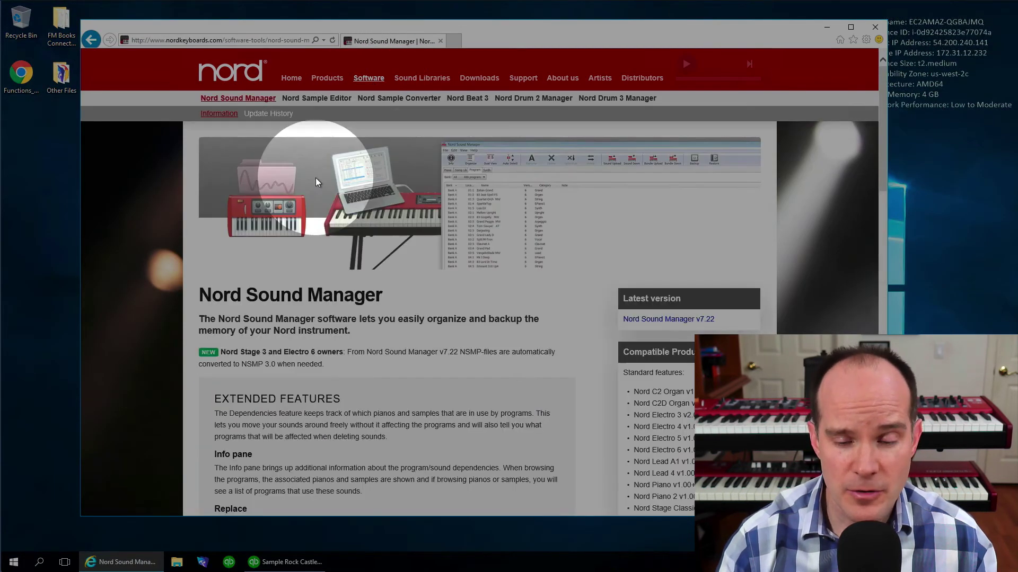
pyautogui.click(671, 320)
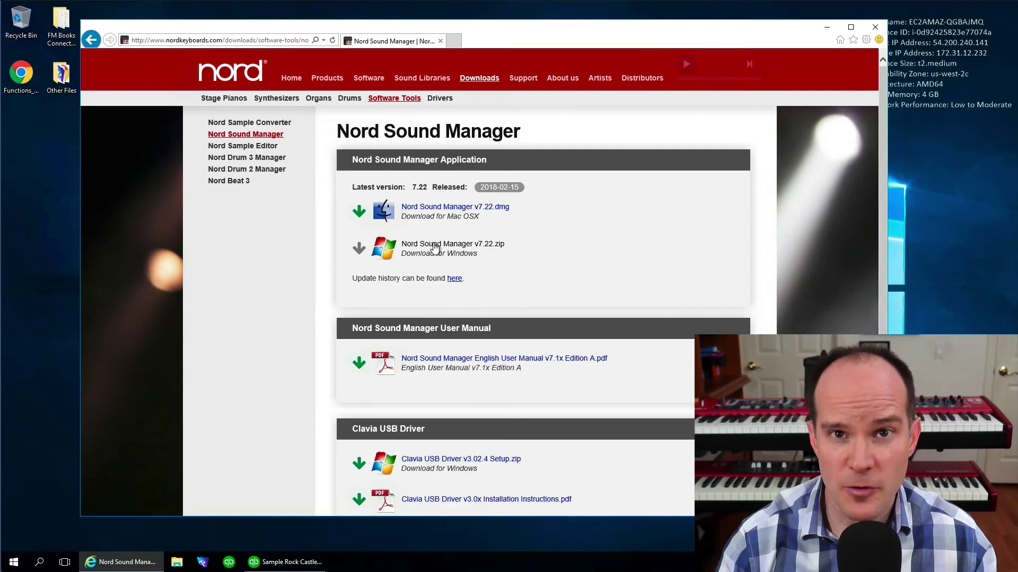
# Step: Save Nord Sound Manager v7.22.zip to the desktop and close the browser
pyautogui.click(433, 247)
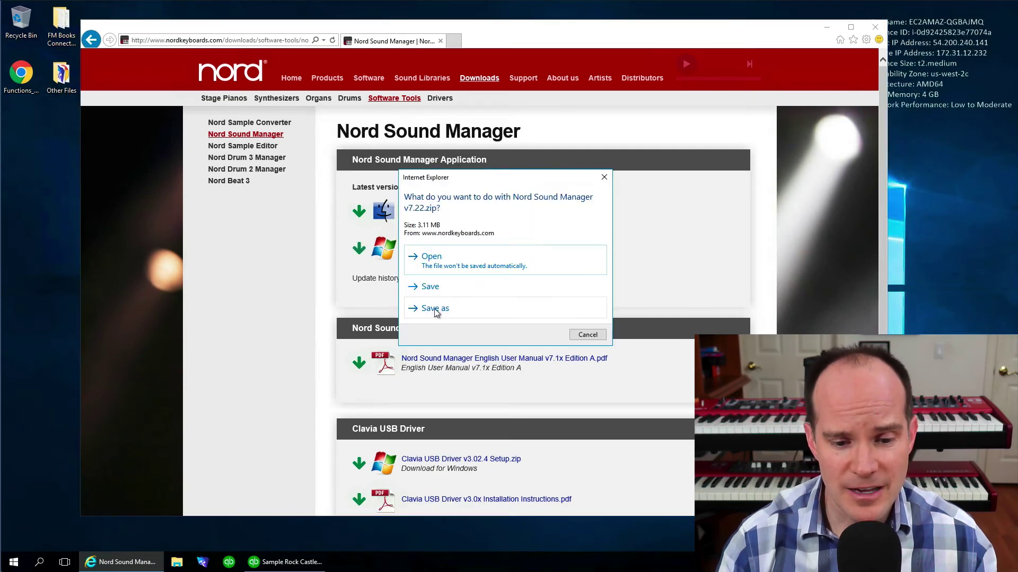
pyautogui.click(435, 310)
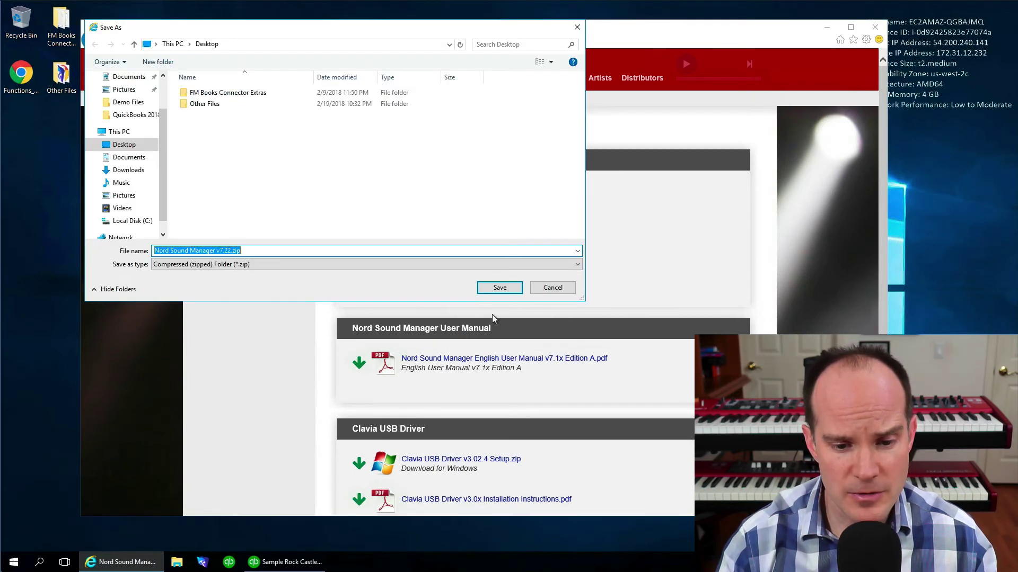
pyautogui.click(501, 289)
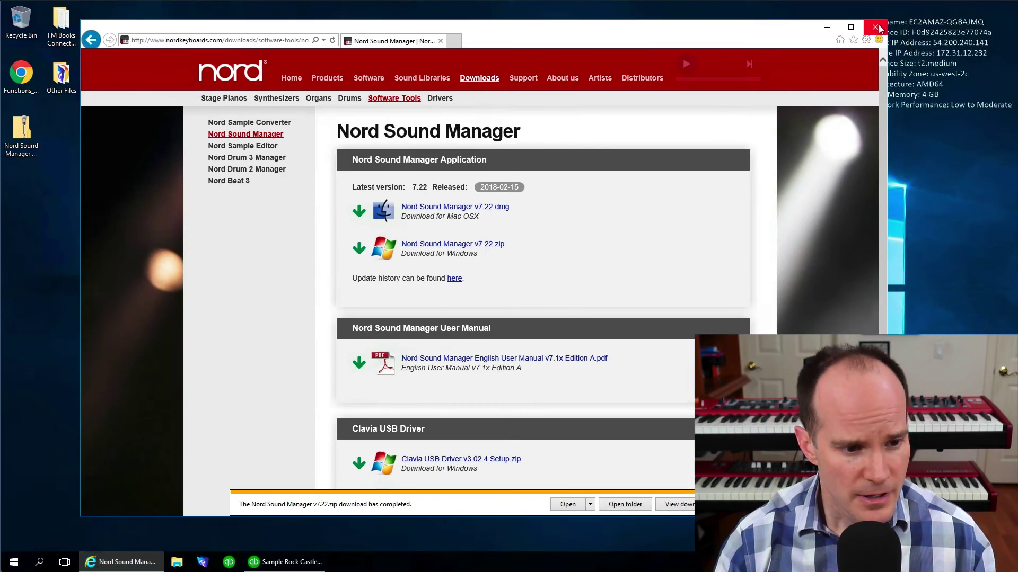
pyautogui.click(875, 27)
pyautogui.click(20, 131)
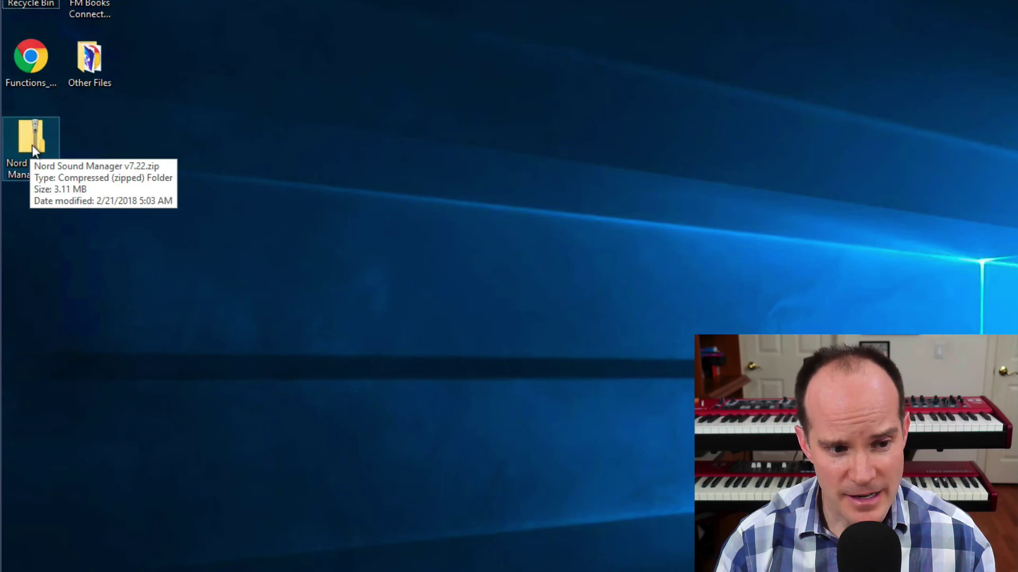
# Step: Extract All of the zip into a Nord Sound Manager v7.22 folder on the desktop
pyautogui.rightClick(32, 145)
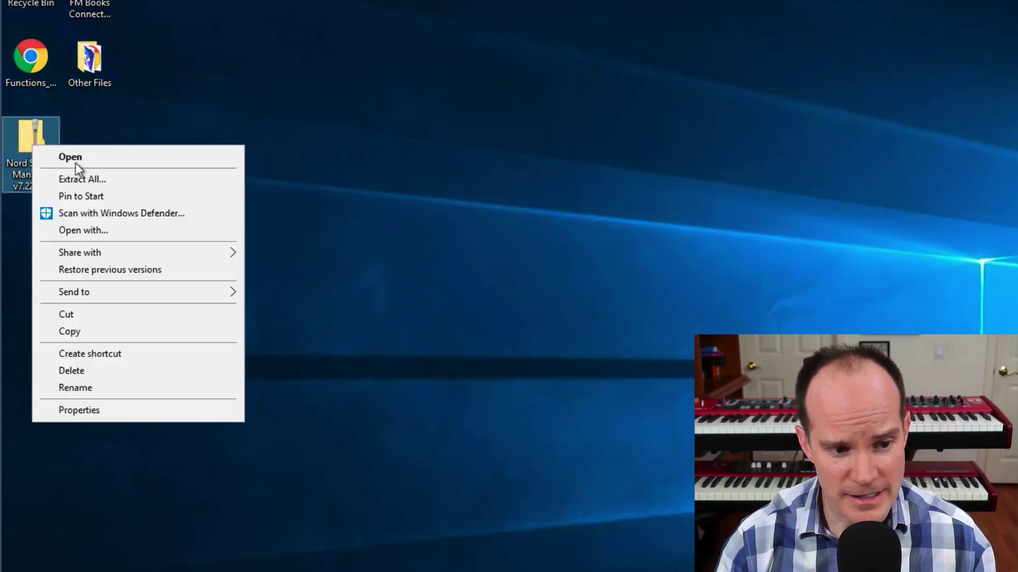
pyautogui.click(105, 180)
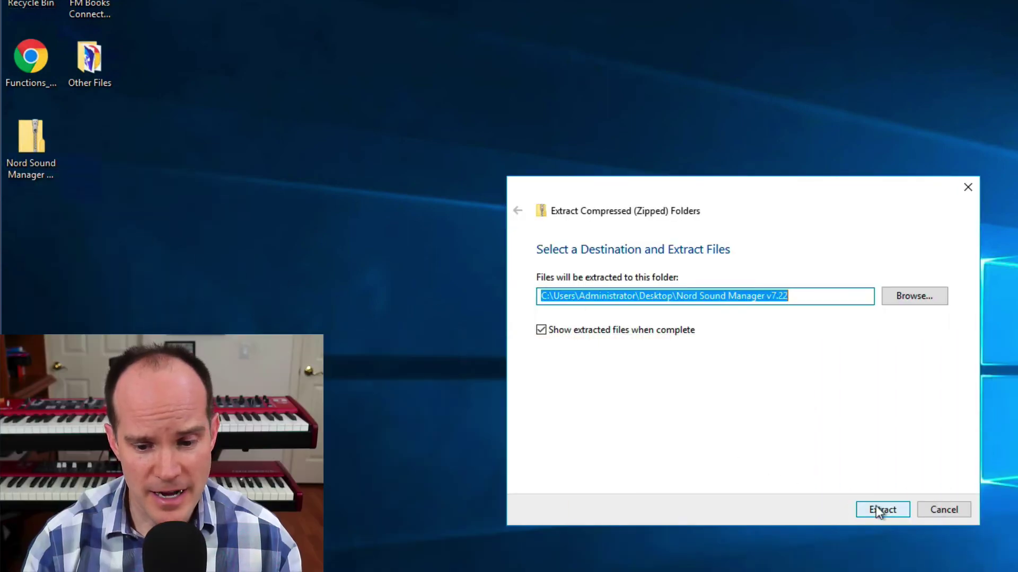
pyautogui.click(878, 509)
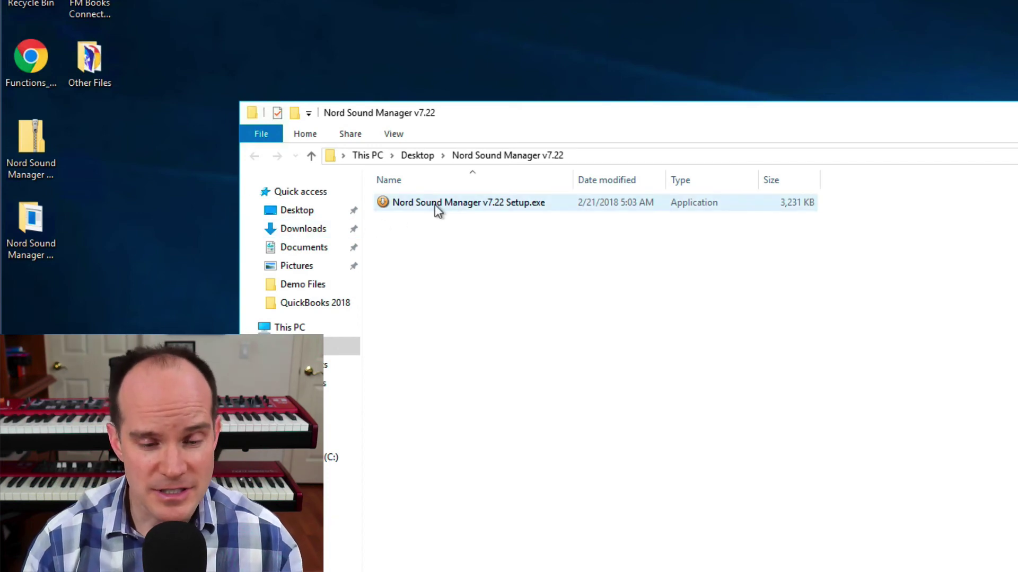
# Step: Run Nord Sound Manager v7.22 Setup.exe with default options, then close the extracted folder
pyautogui.doubleClick(476, 207)
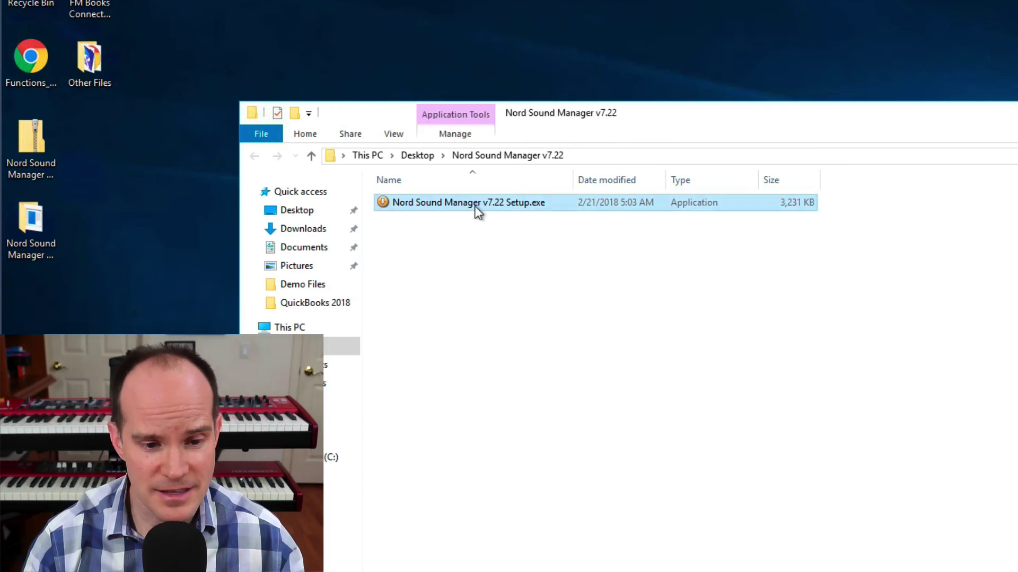
pyautogui.click(798, 380)
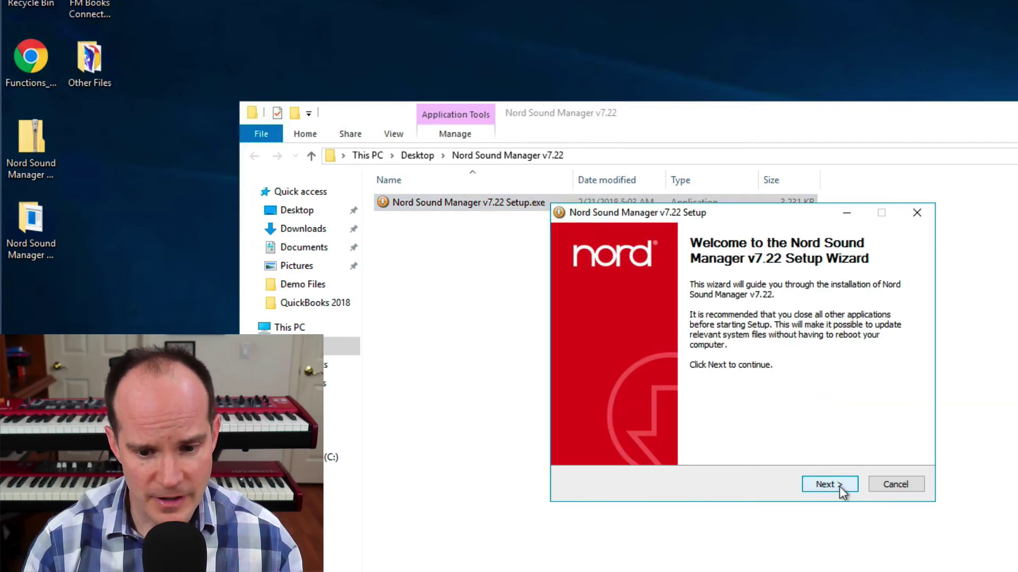
pyautogui.click(829, 485)
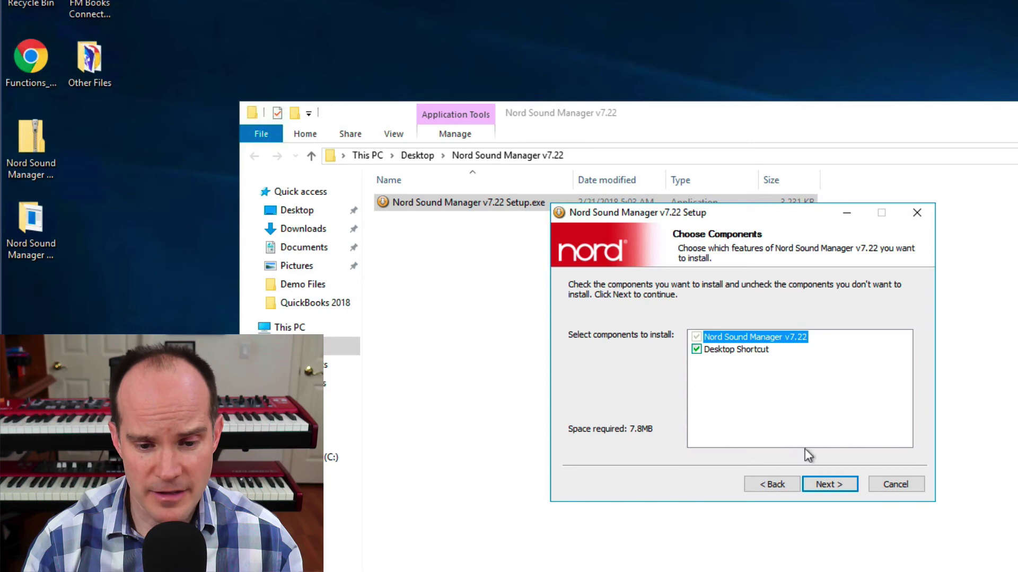
pyautogui.click(829, 485)
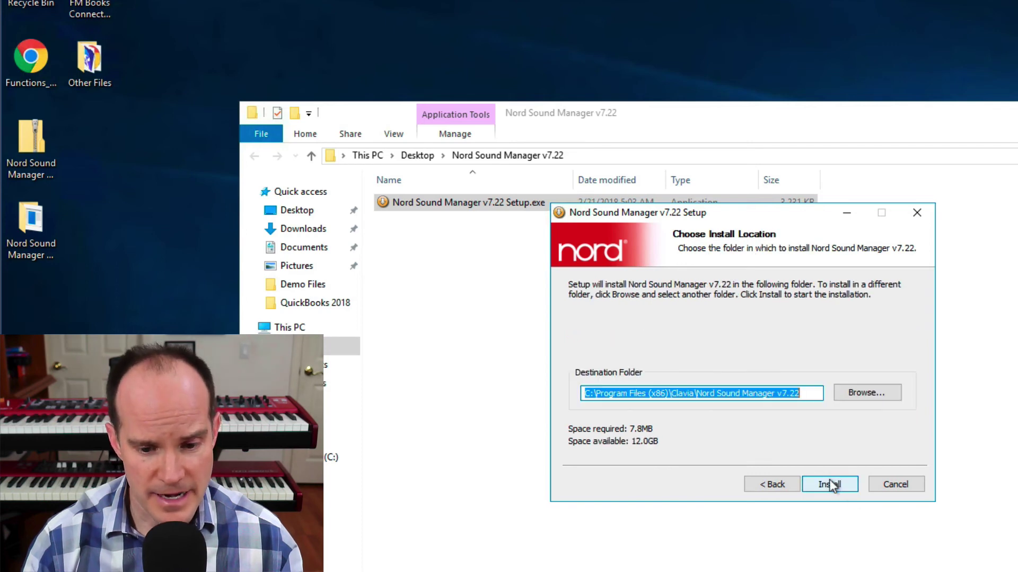
pyautogui.click(828, 483)
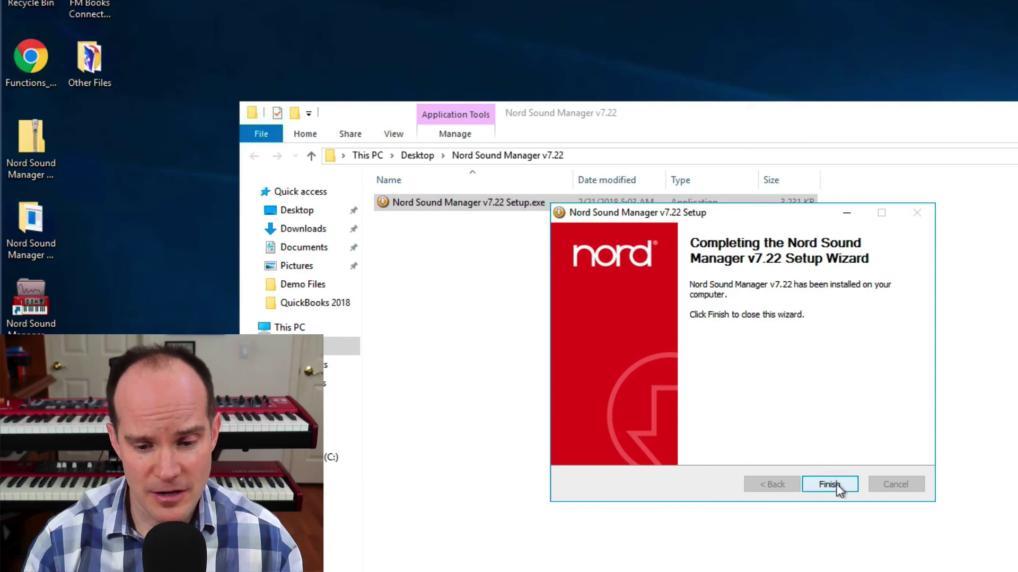
pyautogui.click(832, 484)
pyautogui.hotkey('alt', 'F4')
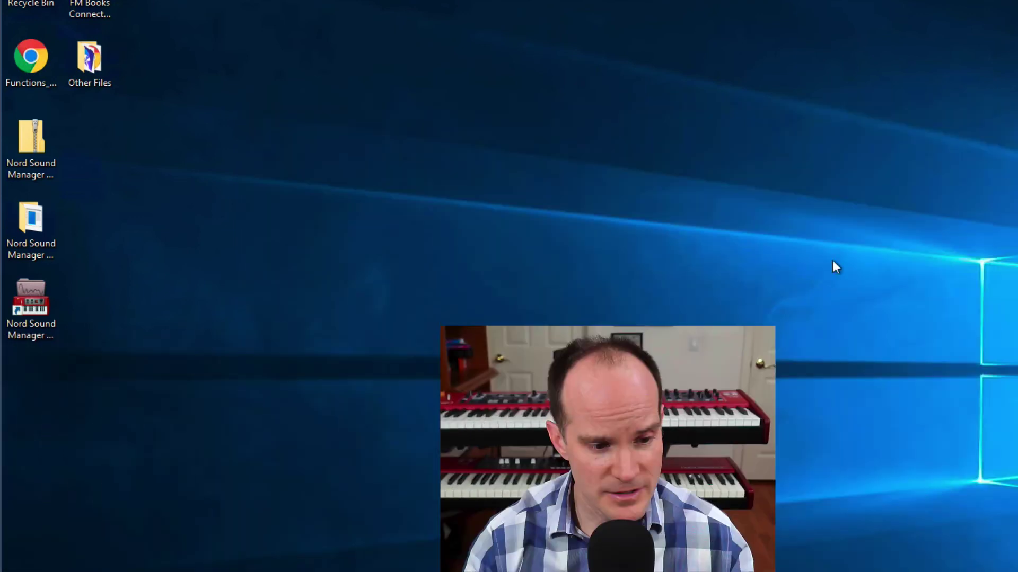
# Step: Launch Nord Sound Manager v7.22 from its desktop shortcut
pyautogui.doubleClick(24, 306)
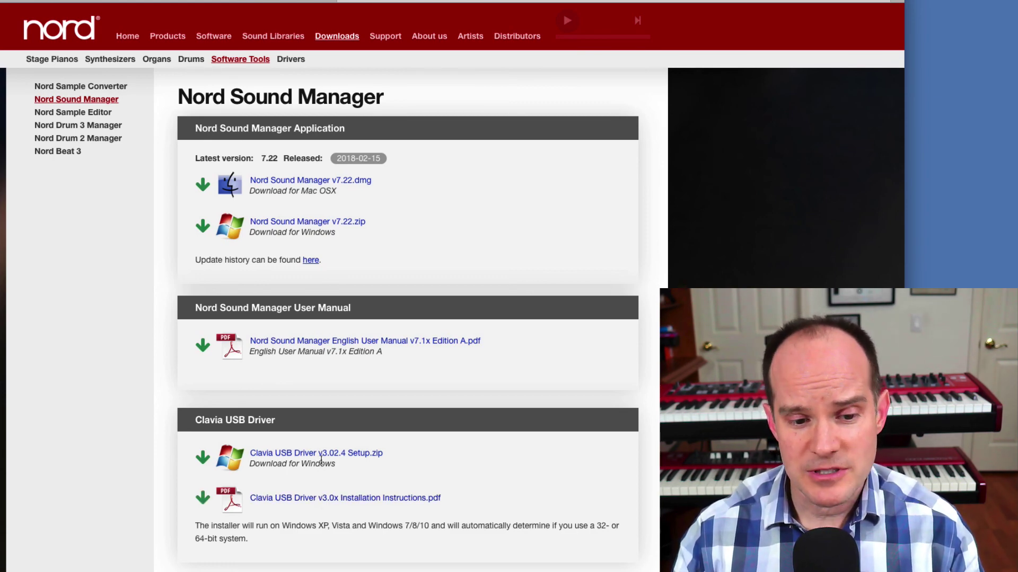
# Step: Open the 'Clavia USB Driver v3.0x Installation Instructions.pdf' from the Nord downloads page
pyautogui.click(327, 501)
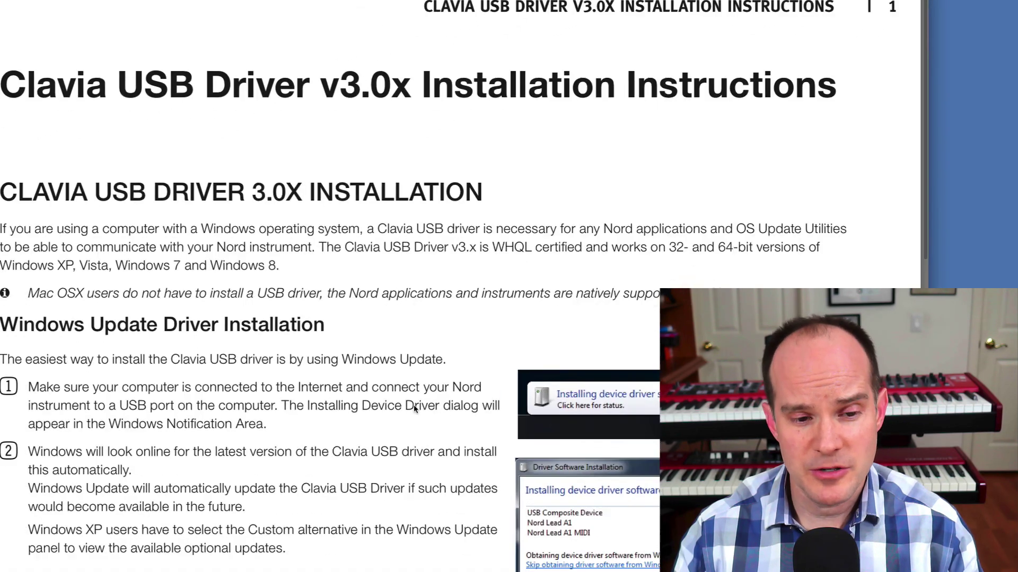